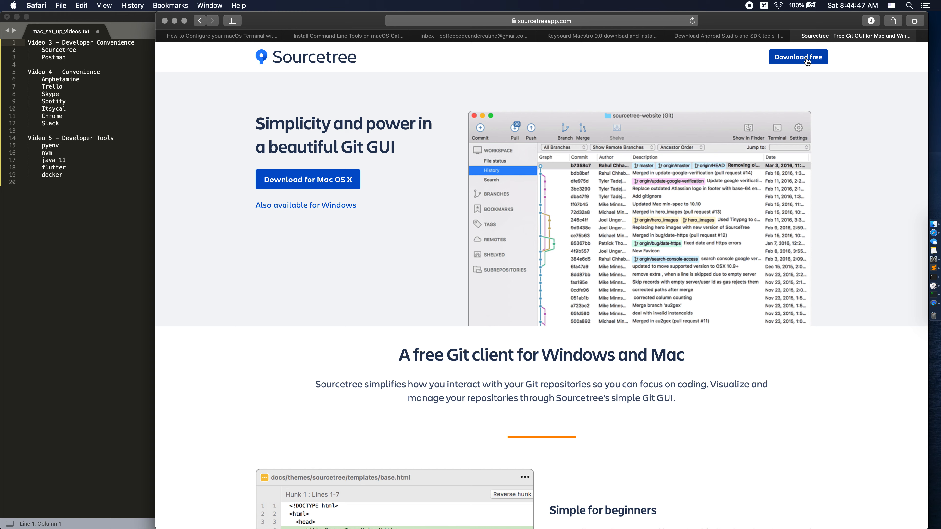
Download Sourcetree for Mac OS X, accepting the Atlassian license agreement and allowing downloads from sourcetreeapp.com.
left_click(342, 187)
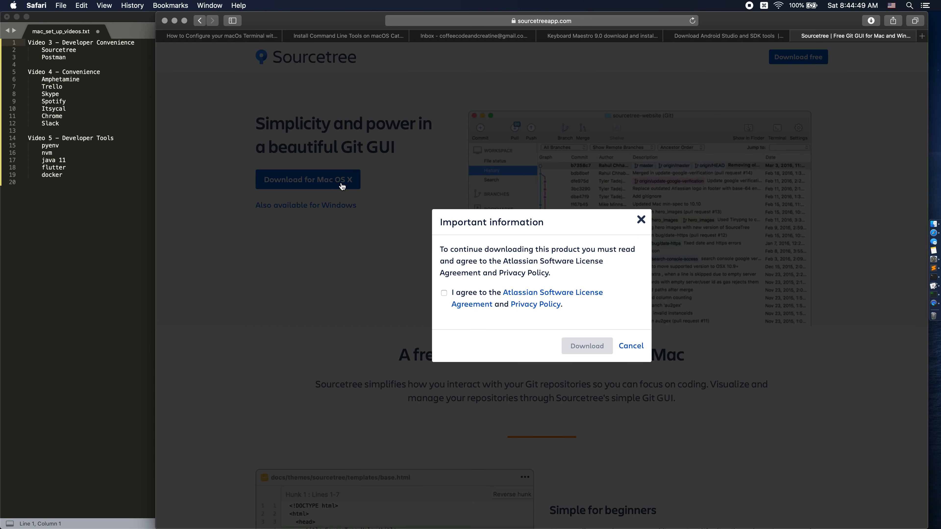
left_click(444, 293)
left_click(598, 346)
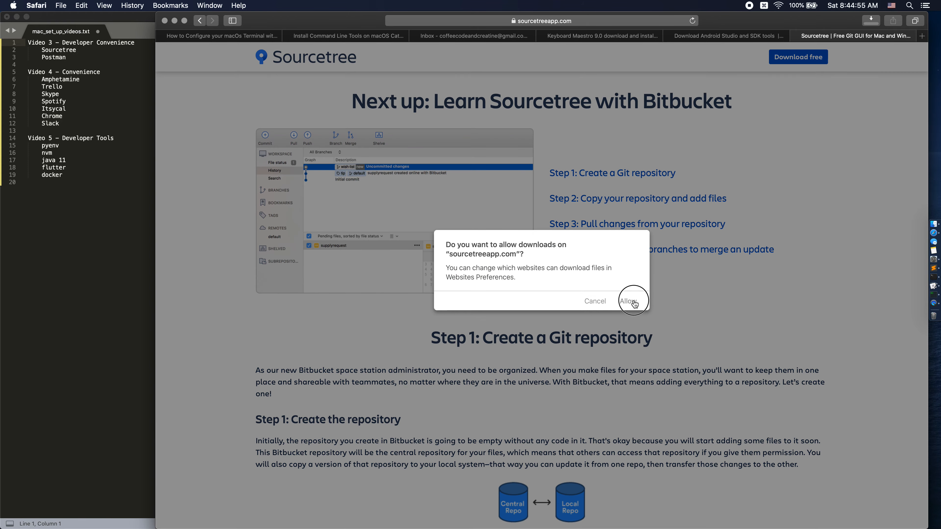
left_click(630, 301)
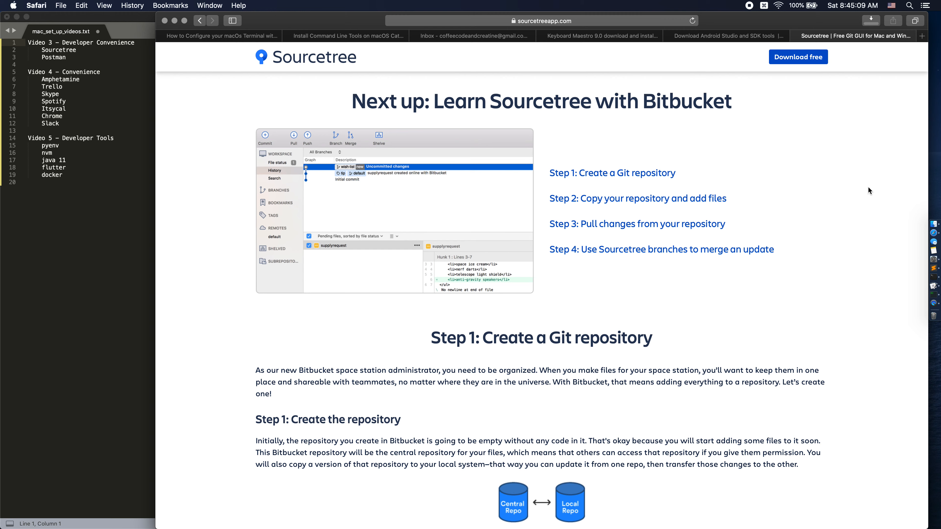
Try to open the downloaded Sourcetree.app directly from the browser's list of downloaded files.
left_click(871, 21)
double_click(791, 63)
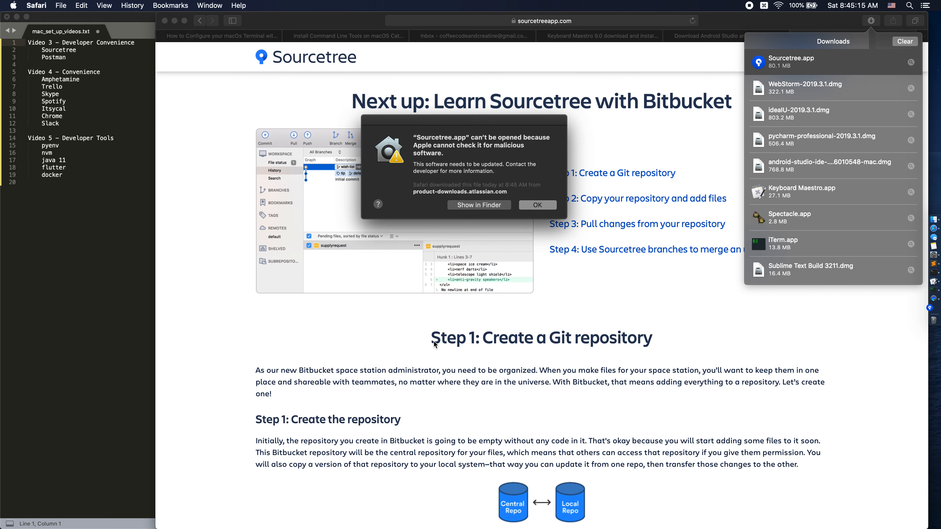
left_click(530, 212)
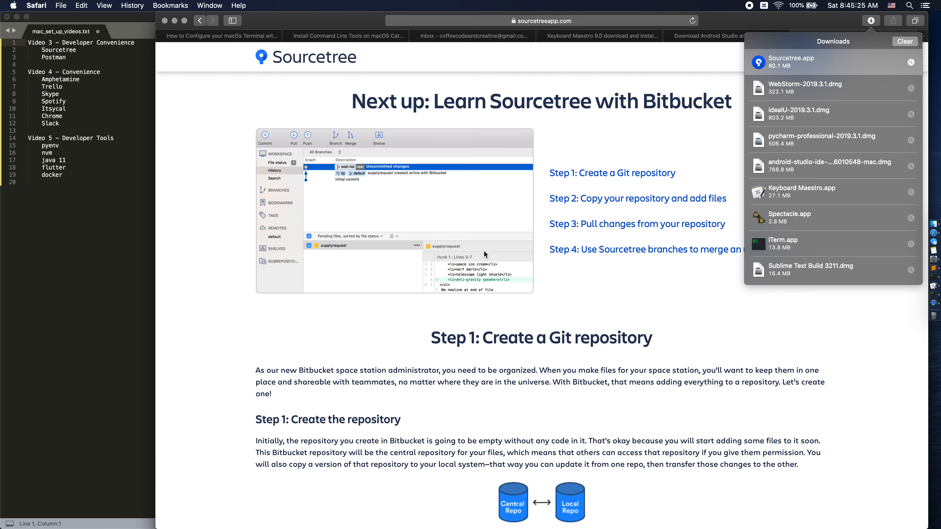
key("ctrl+Up")
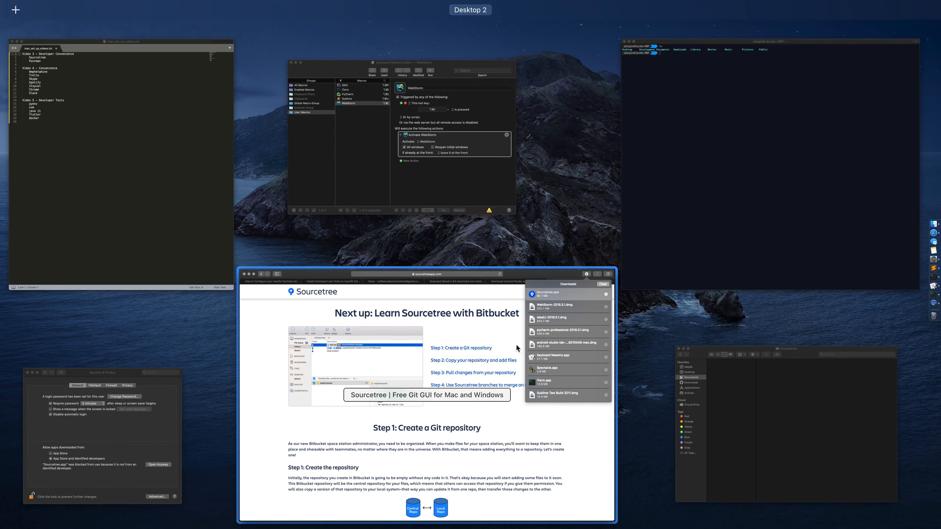
left_click(507, 369)
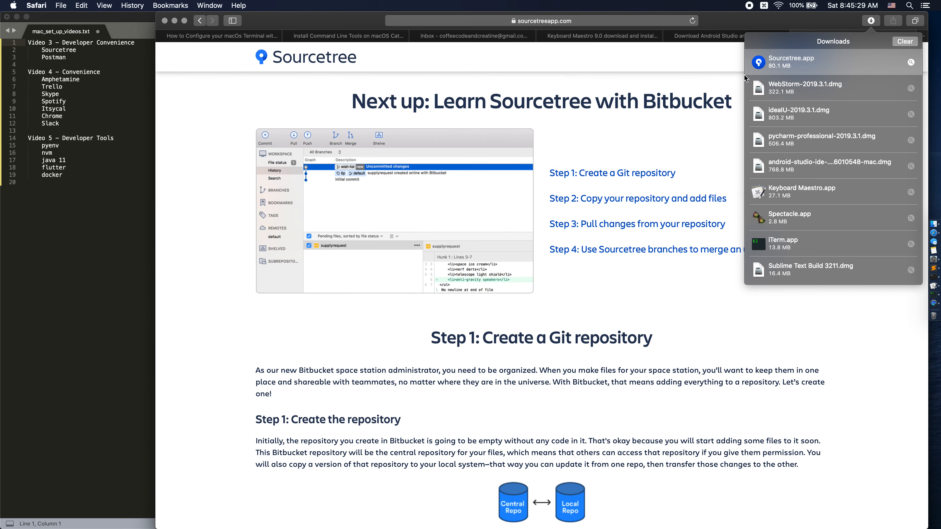
Reveal the blocked Sourcetree.app in Finder and open it from the Downloads folder, overriding the malicious-software warning.
double_click(811, 66)
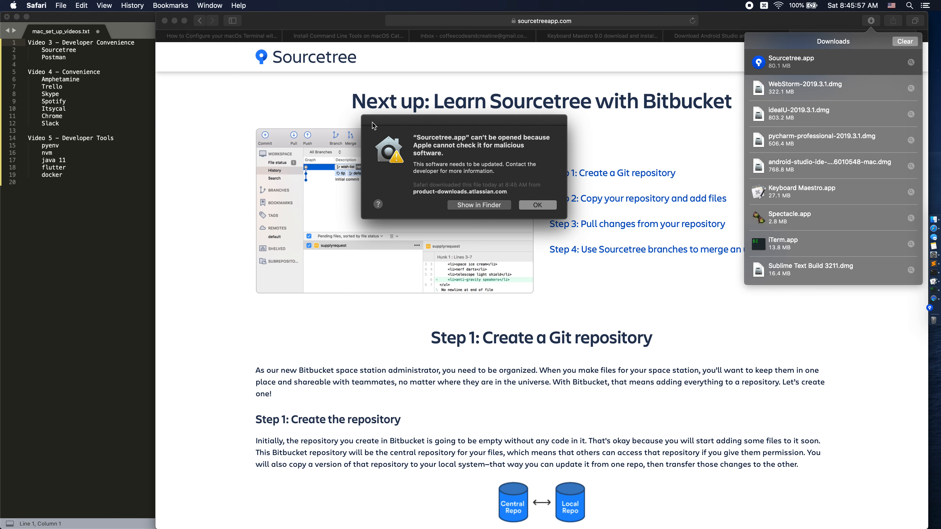
left_click(476, 205)
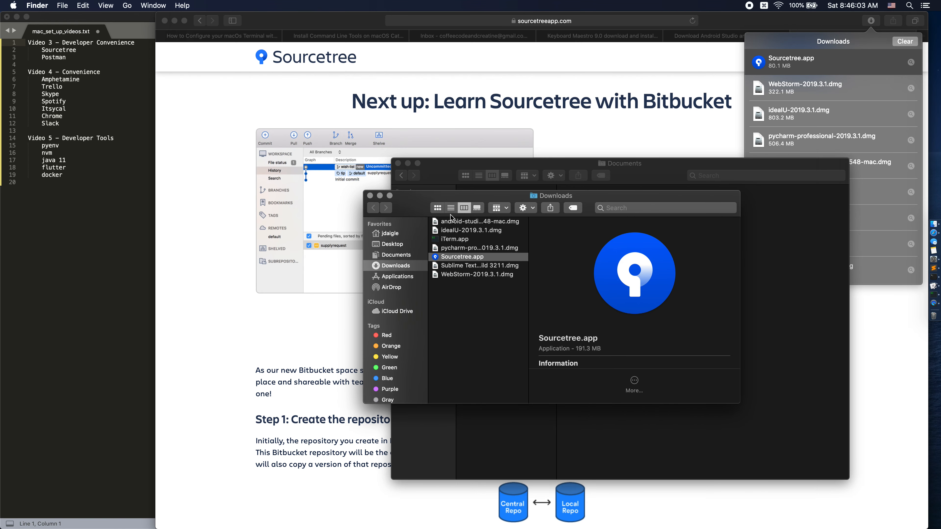
right_click(459, 259)
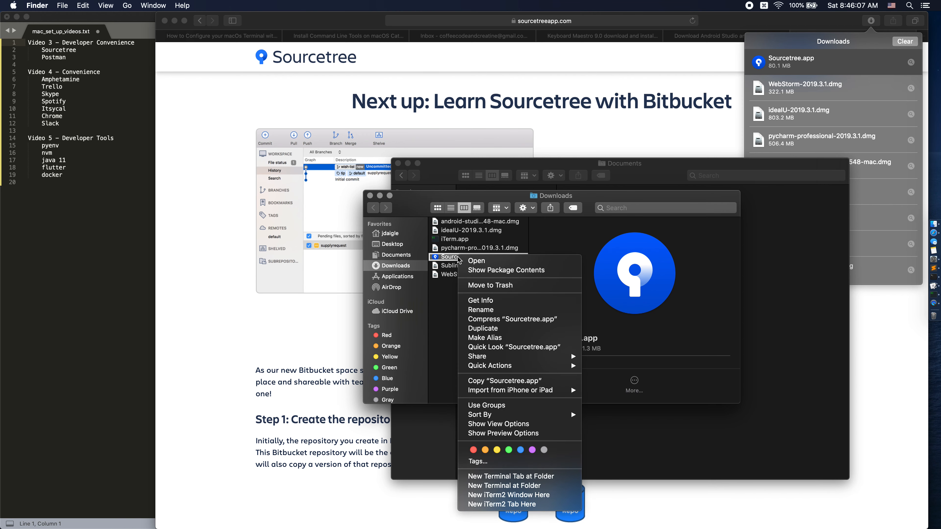
key("alt")
key("alt")
key("alt")
key("alt")
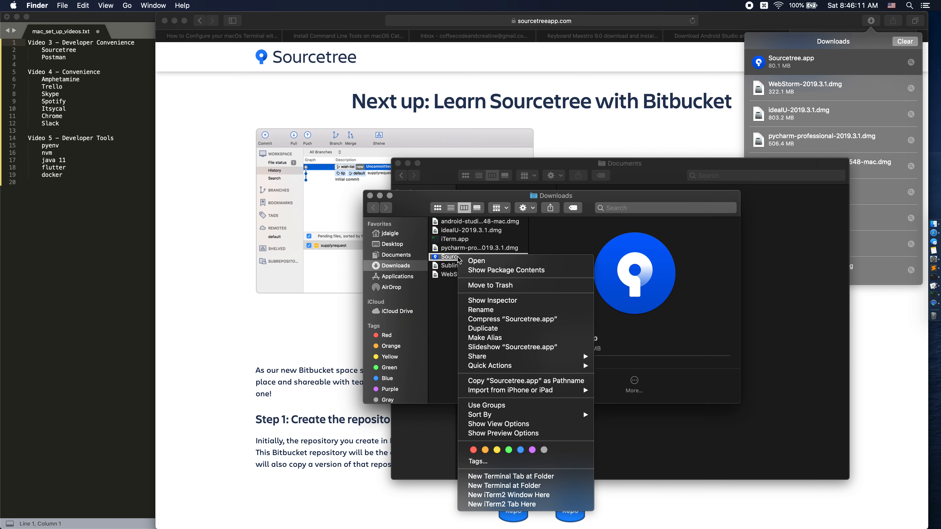
left_click(486, 261, "alt")
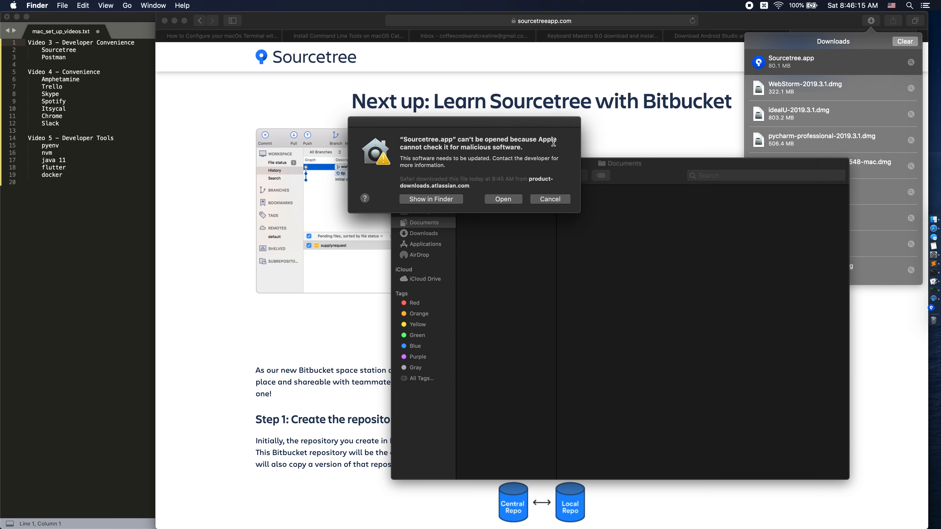
left_click(505, 200)
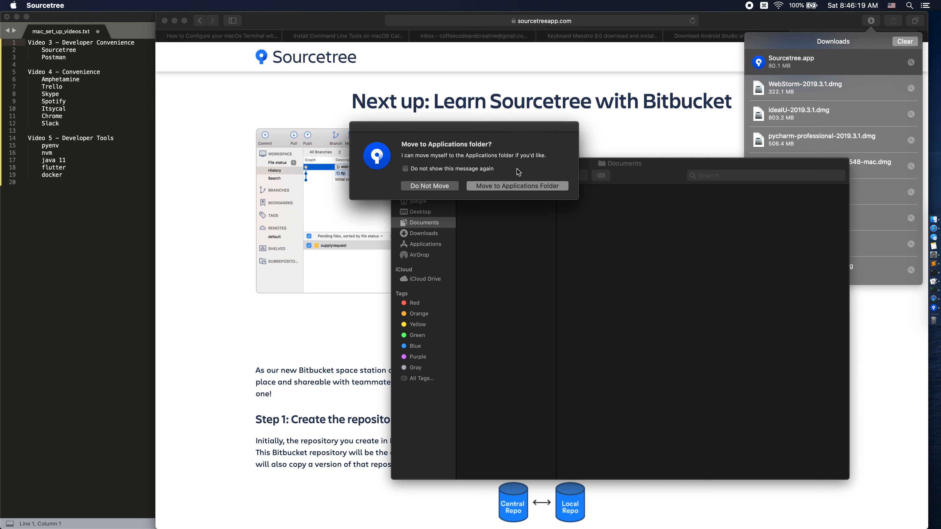
Move Sourcetree to the Applications folder and finish its setup without a Bitbucket account or global author details.
left_click(489, 186)
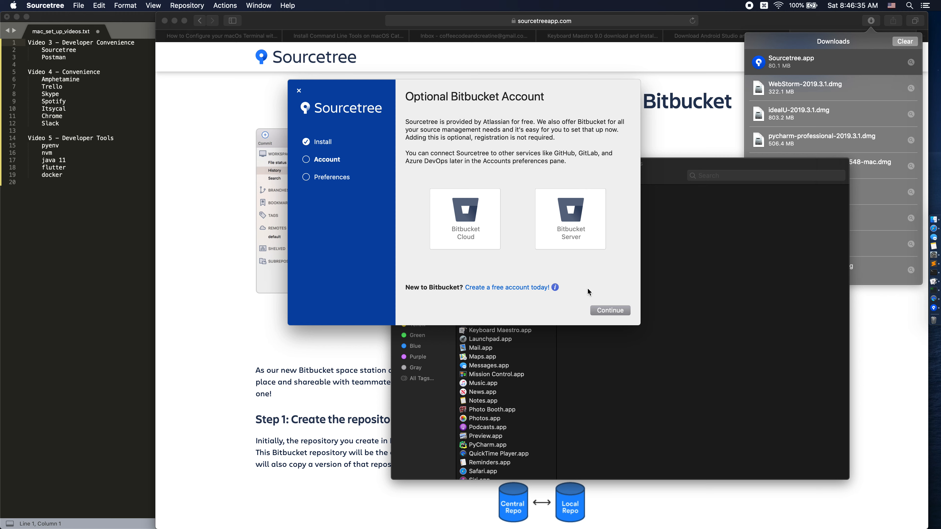
left_click(604, 309)
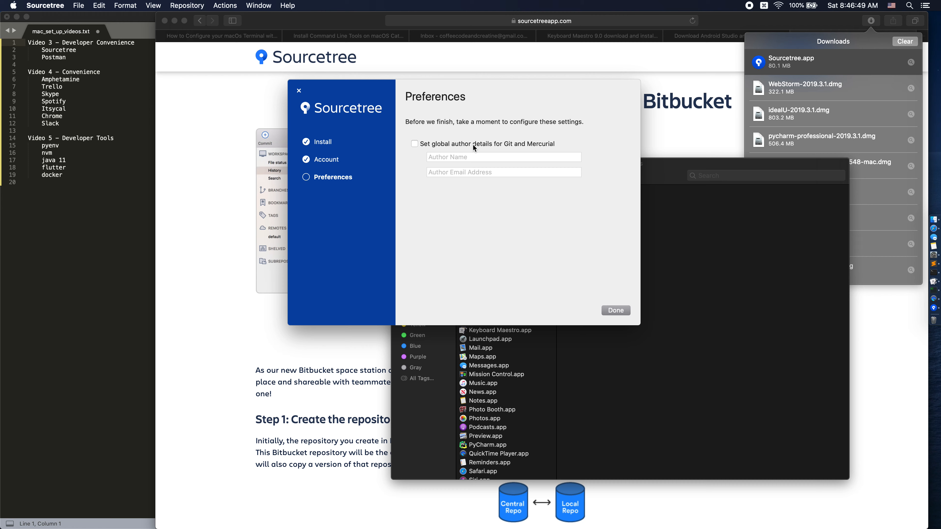
left_click(622, 310)
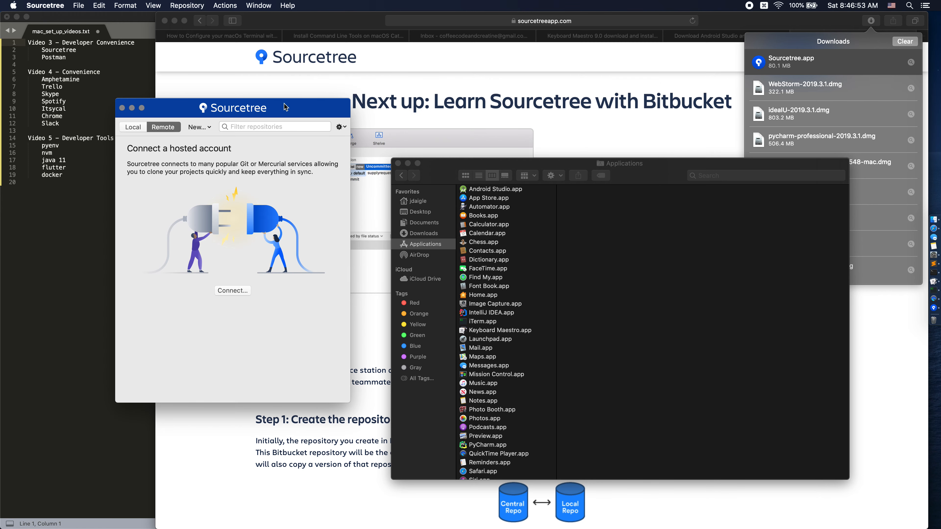
Reposition the Sourcetree repository window and look over the options for adding a new repository.
left_click_drag(220, 110, 569, 112)
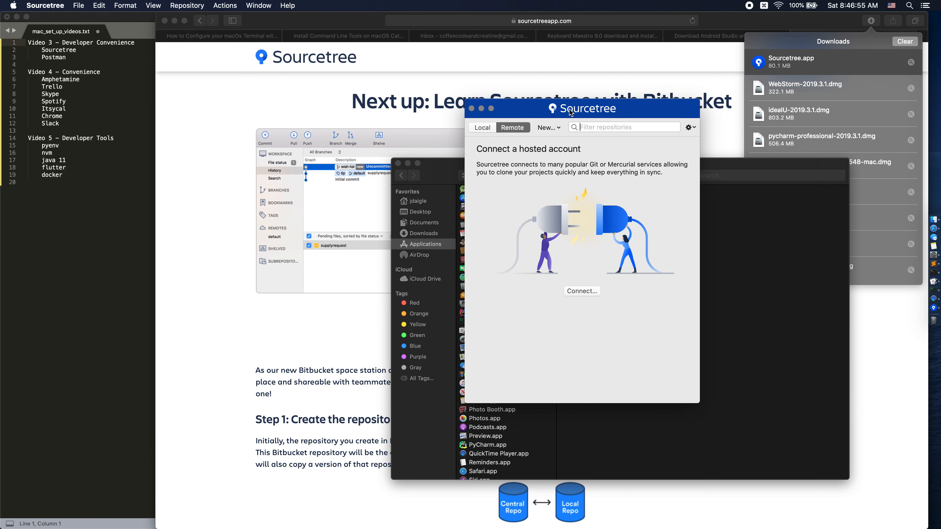
left_click(559, 130)
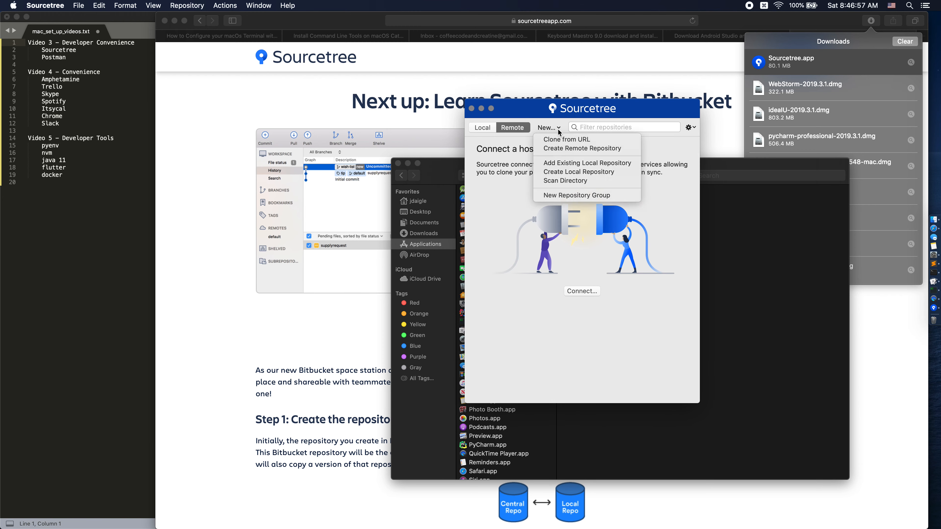
left_click(520, 218)
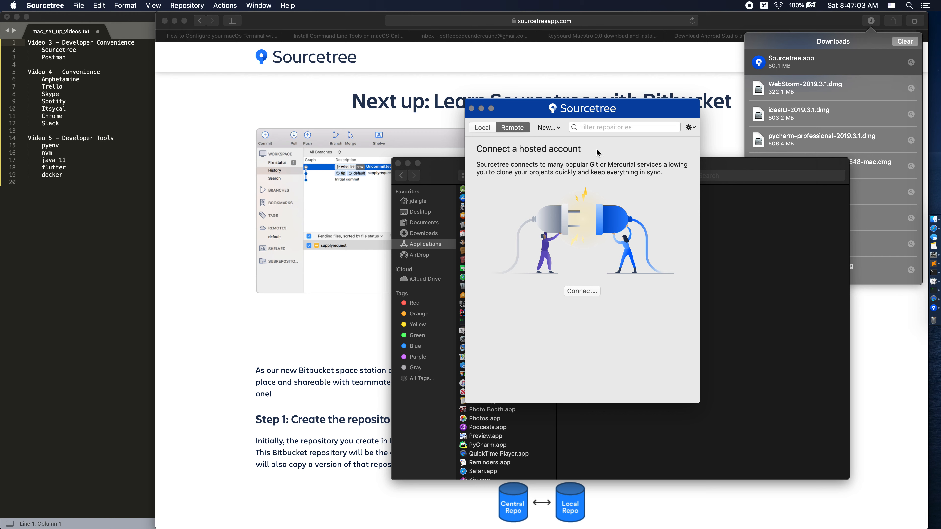
left_click_drag(545, 108, 582, 48)
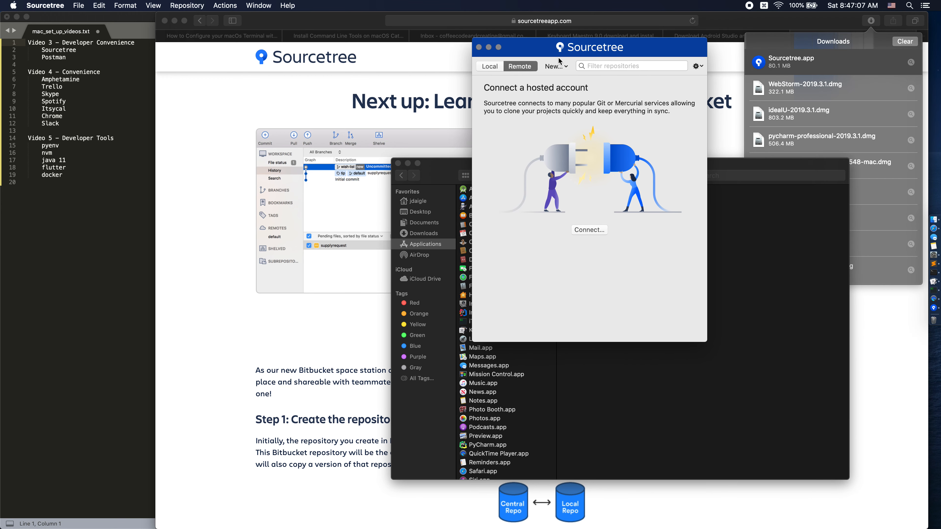
Add the existing local repository iTerm2-Color-Schemes from Development/dev_tools/repos in the home folder.
left_click(565, 66)
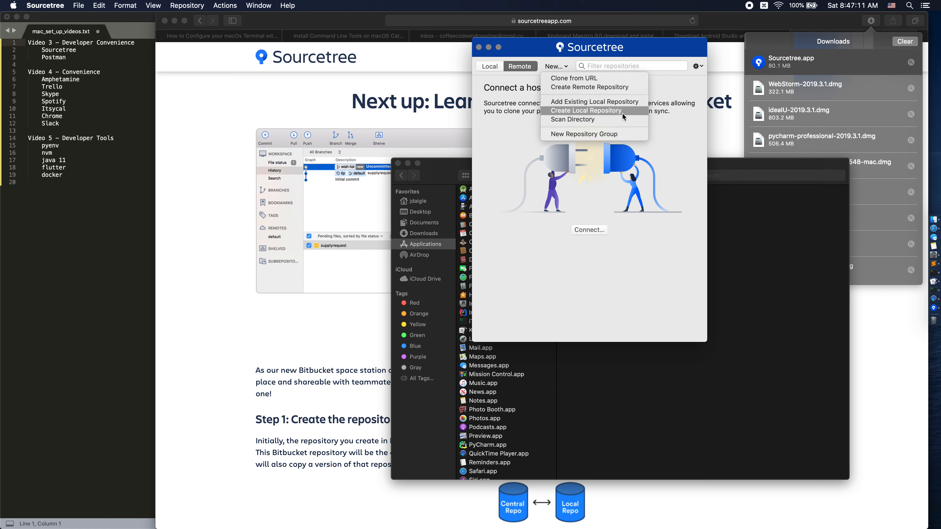
left_click(626, 104)
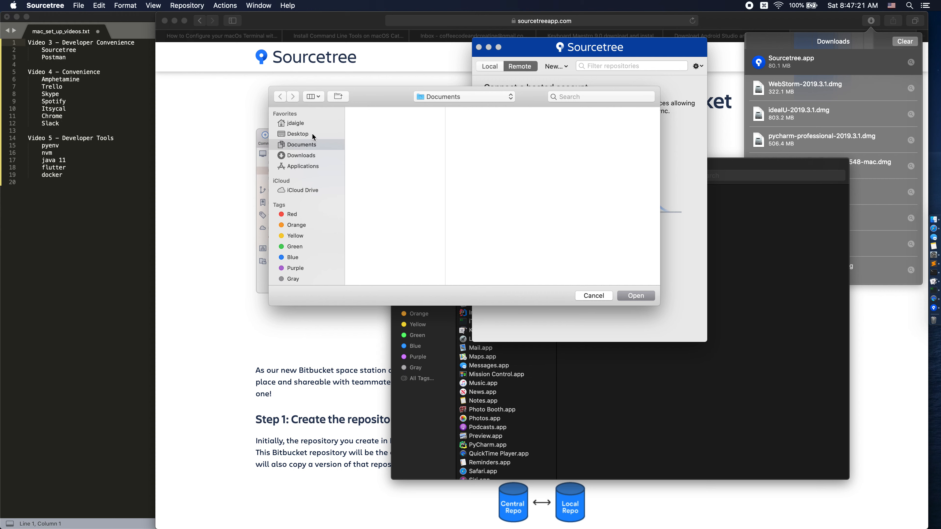
left_click(309, 124)
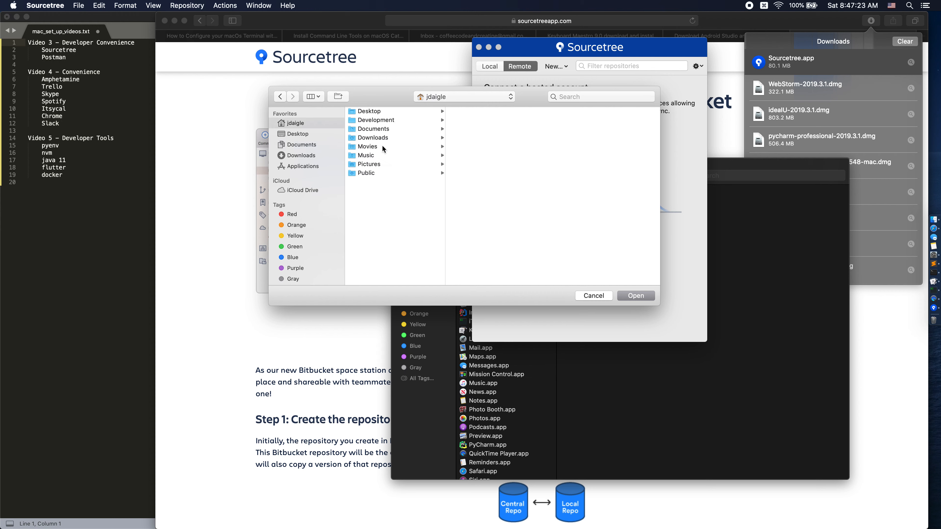
left_click(372, 119)
left_click(469, 112)
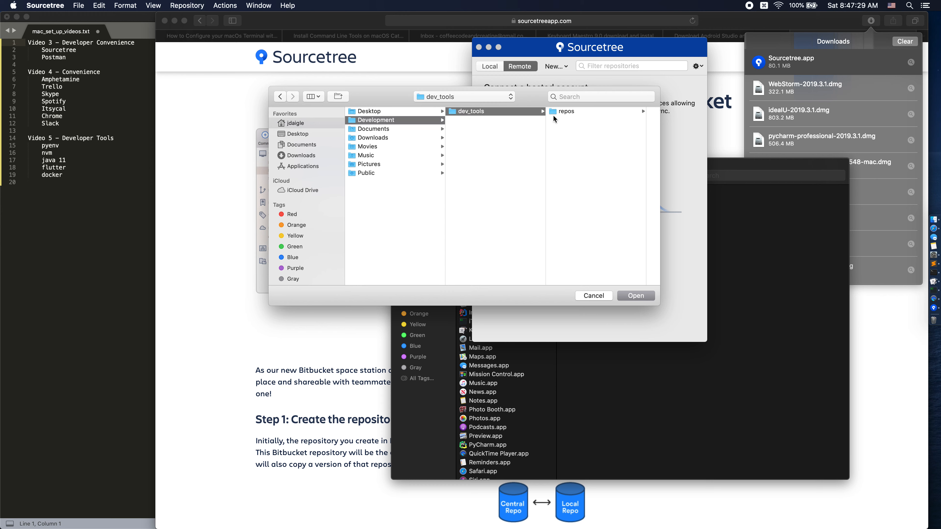
left_click(570, 112)
left_click(627, 110)
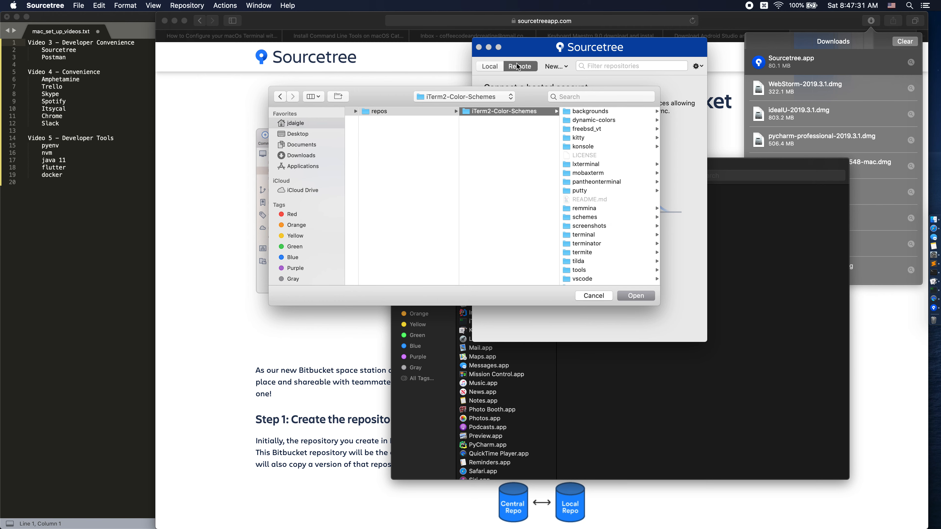
left_click(636, 296)
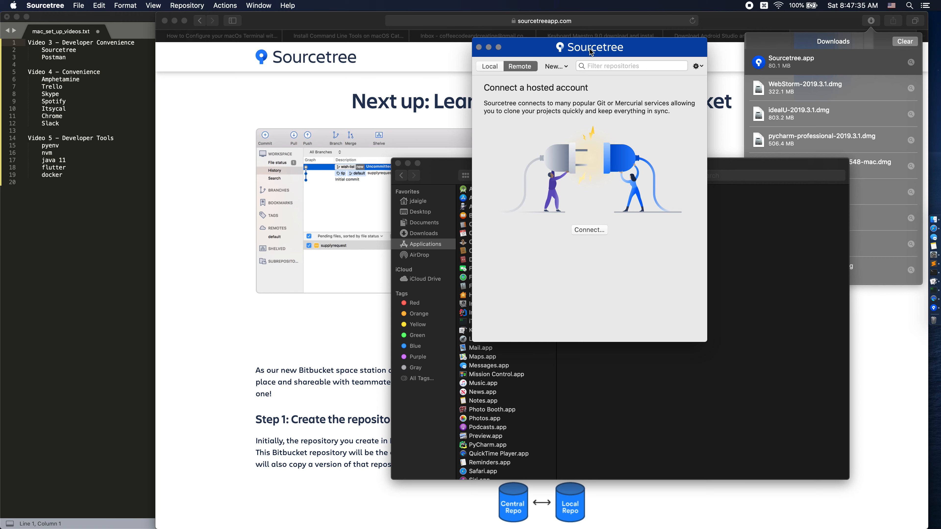
Open iTerm2-Color-Schemes from the local repositories and enlarge its window to show more of the history.
left_click(490, 66)
double_click(576, 94)
left_click_drag(503, 73, 492, 97)
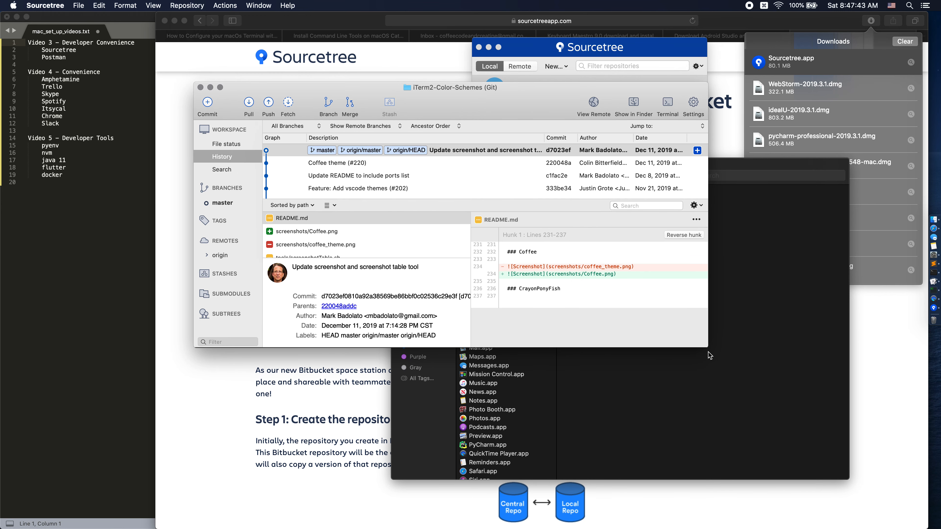
left_click_drag(708, 347, 814, 449)
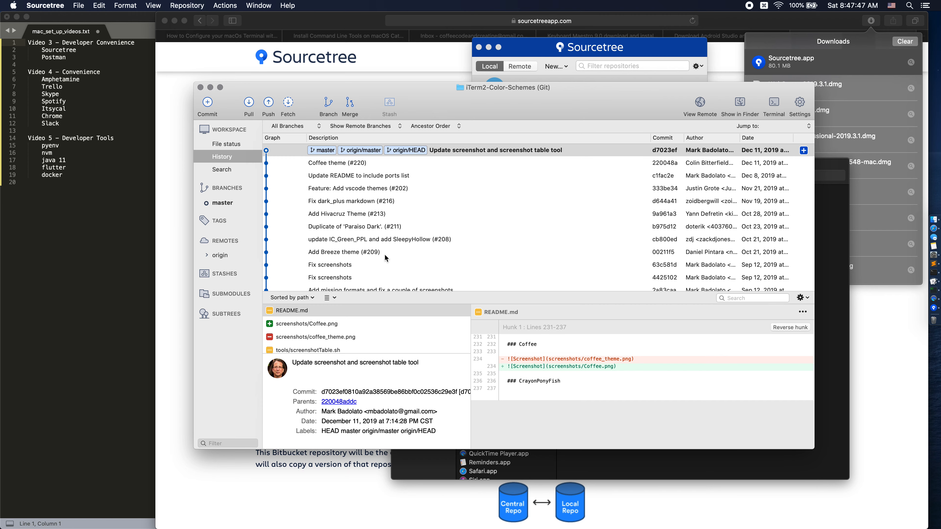
Look through the repository's commit history and the origin remote's branches, and close the repository window.
scroll(384, 257, "down", 10)
scroll(384, 256, "up", 10)
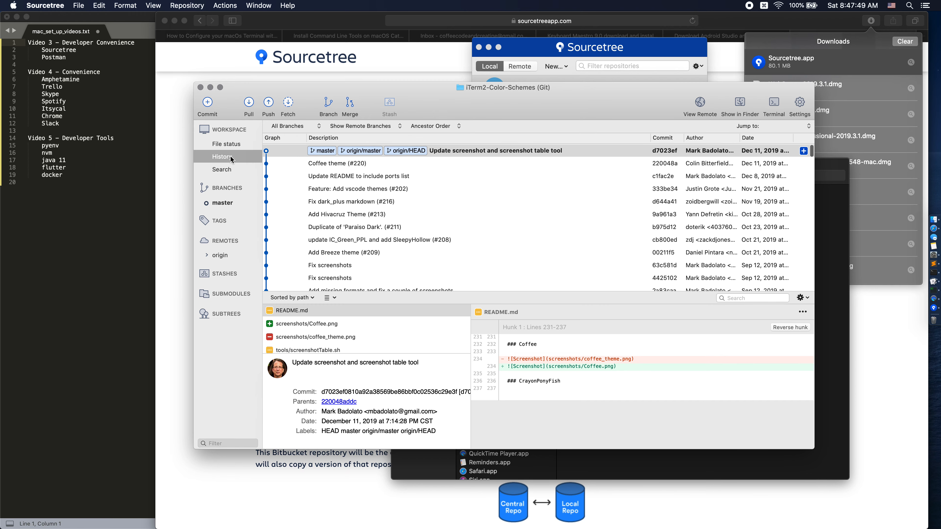
left_click(207, 256)
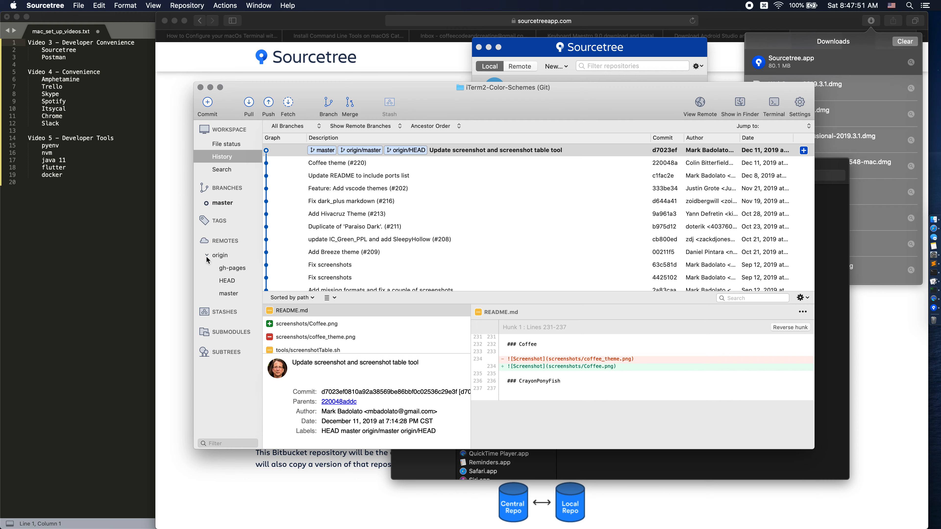
left_click(207, 256)
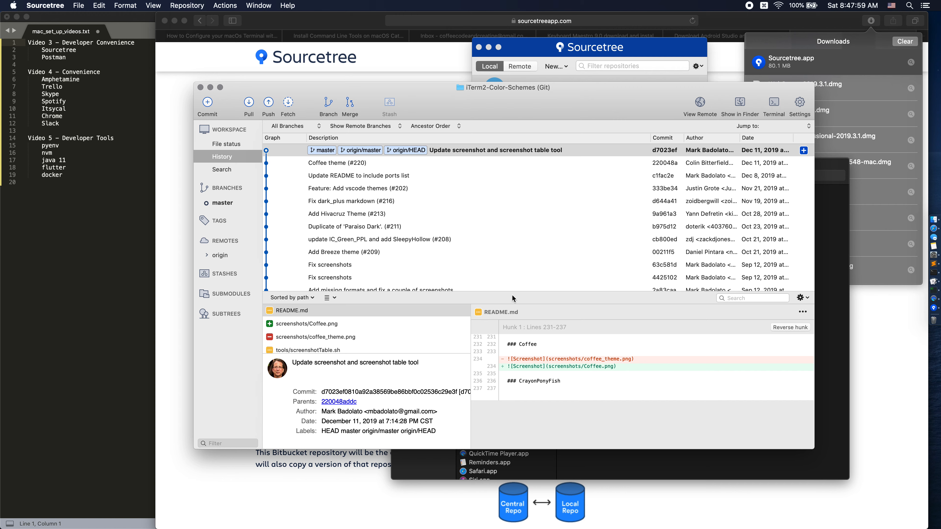
left_click(200, 87)
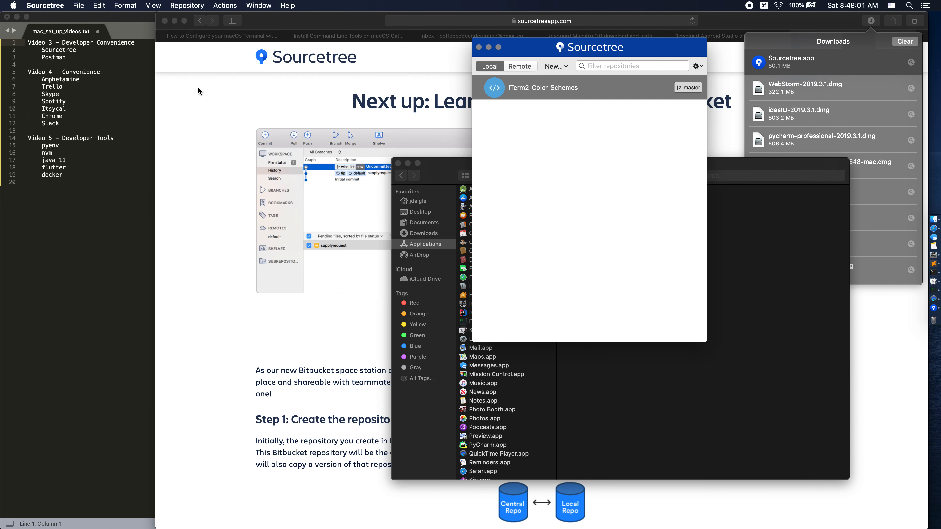
Remove the iTerm2-Color-Schemes bookmark from the local repositories without moving its files to the trash.
right_click(562, 92)
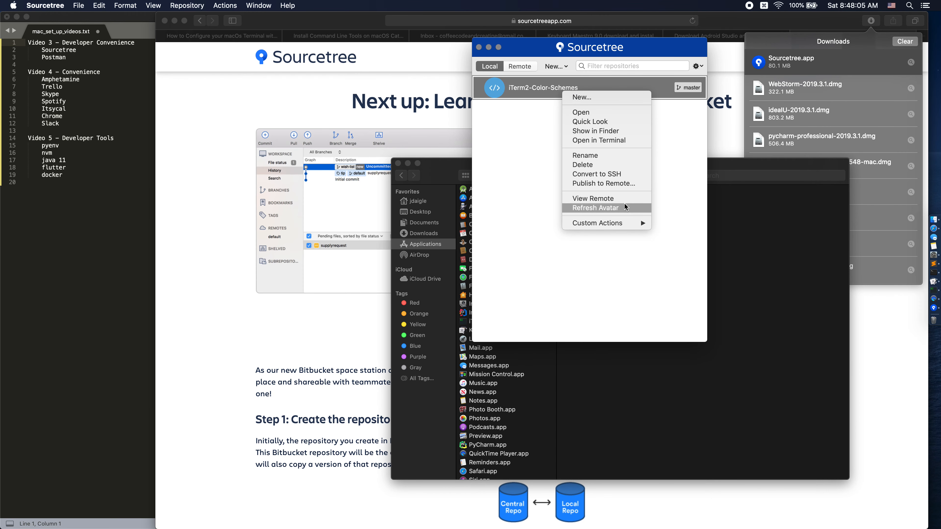
key("Escape")
key("Delete")
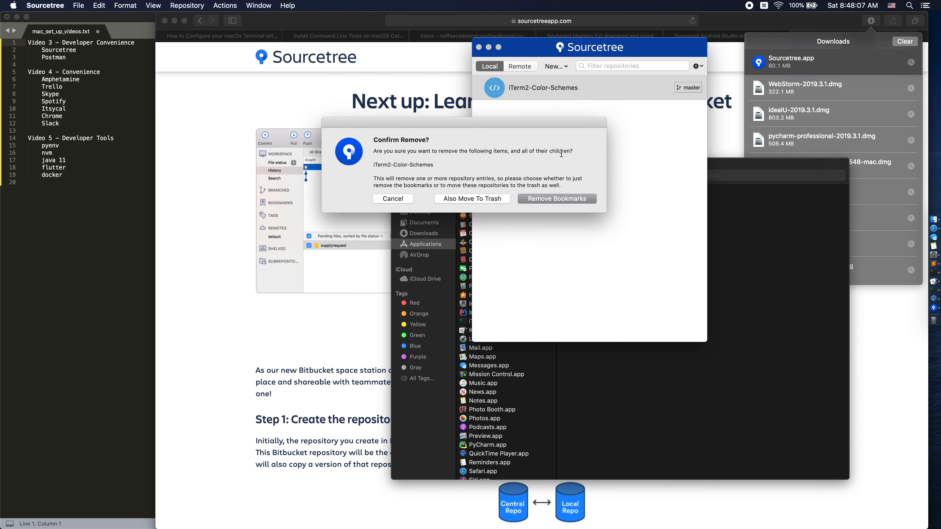
left_click(557, 198)
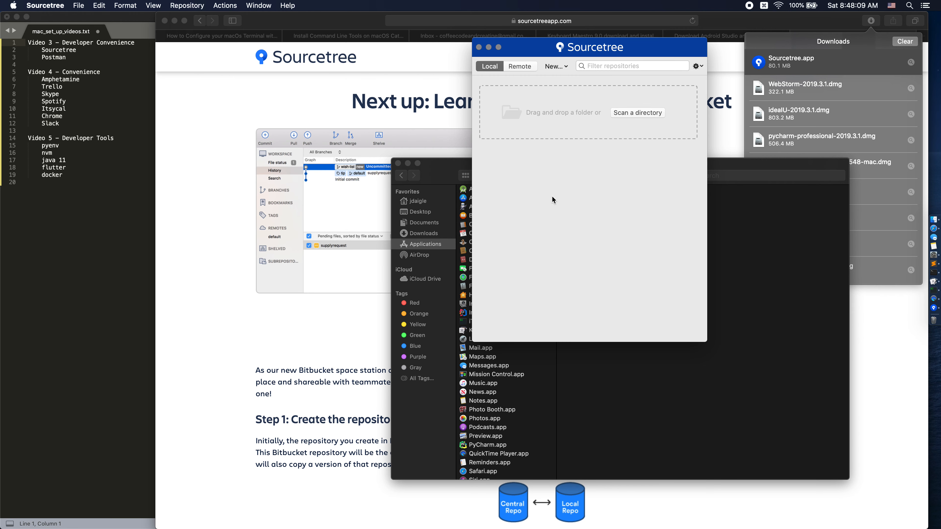
Switch to Safari, search for postman in a new tab and open the Postman website from the results.
left_click(226, 108)
left_click(680, 64)
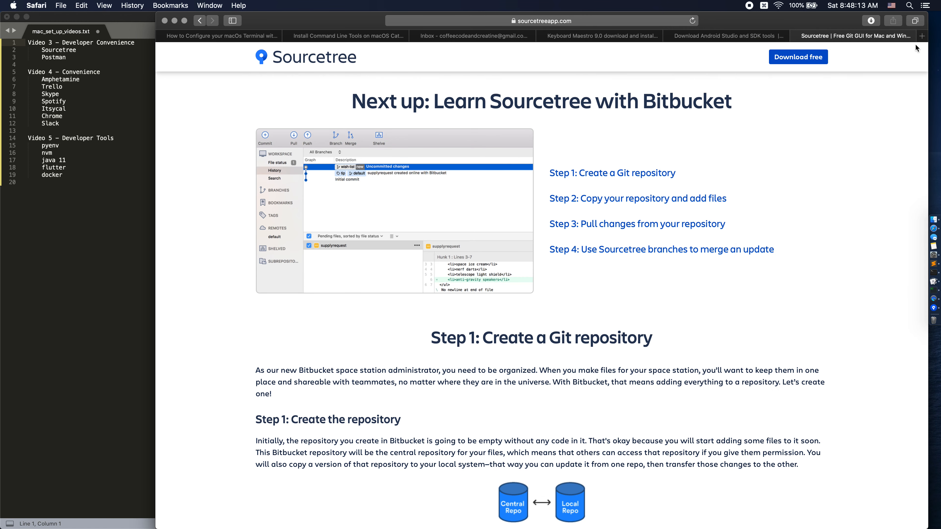
left_click(921, 36)
type("postman")
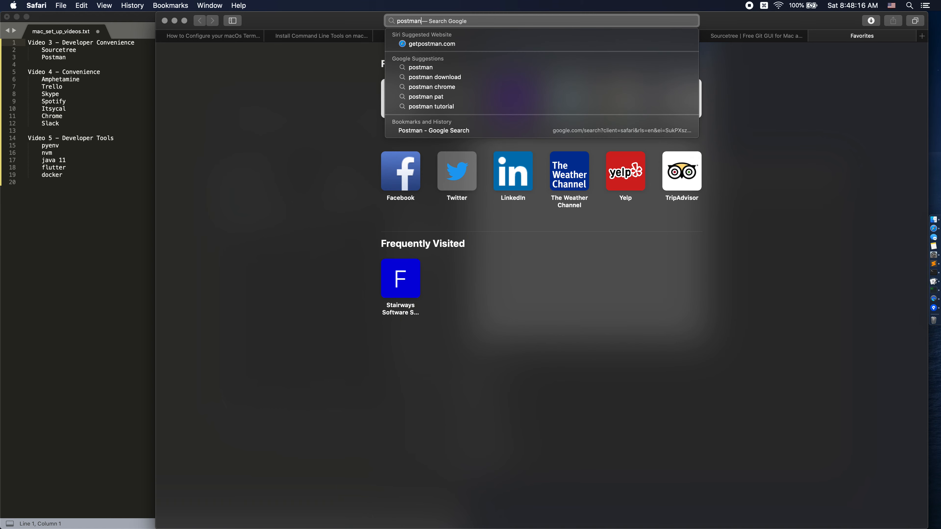
key("Return")
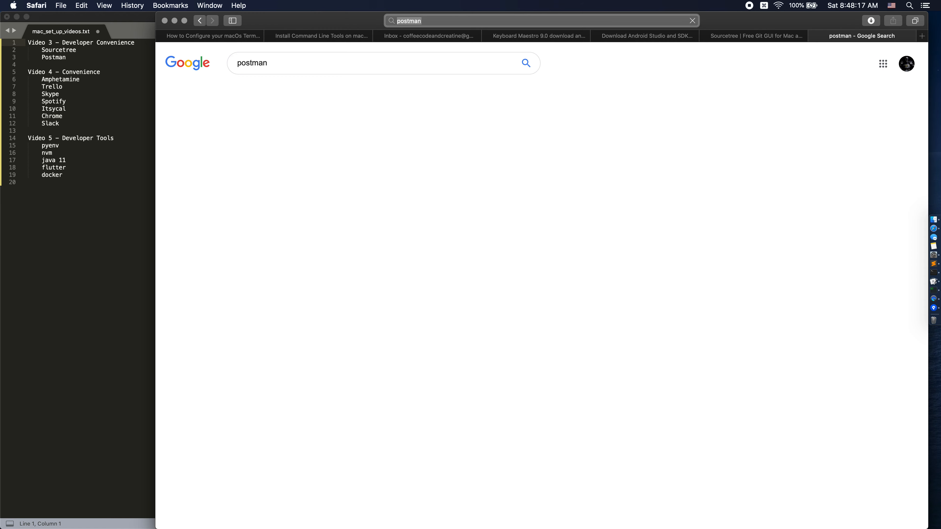
left_click(354, 133)
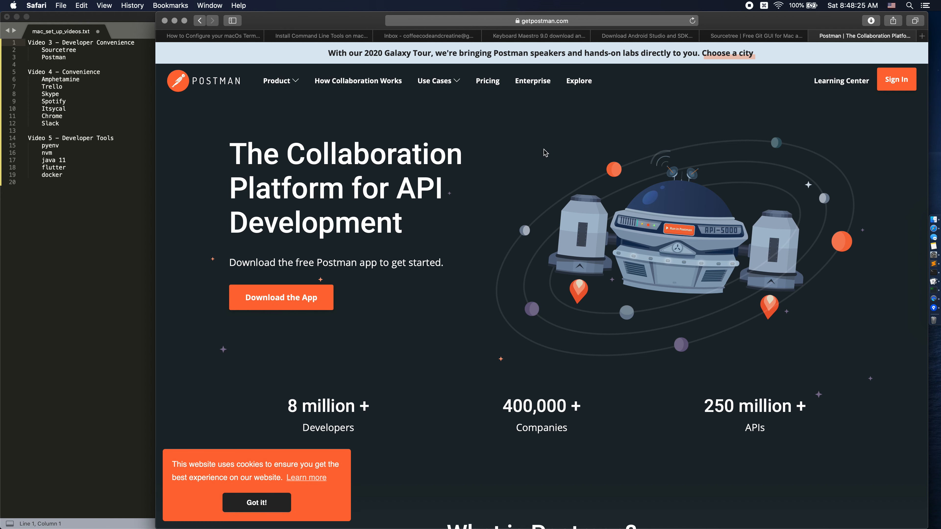
Download Postman for Mac, accepting the site's cookie notice and allowing downloads from getpostman.com.
left_click(275, 307)
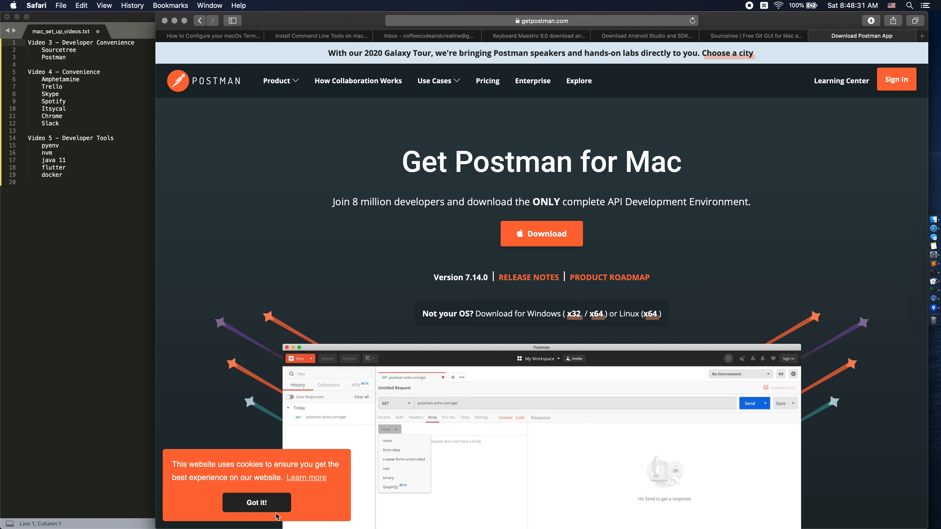
left_click(252, 503)
left_click(529, 247)
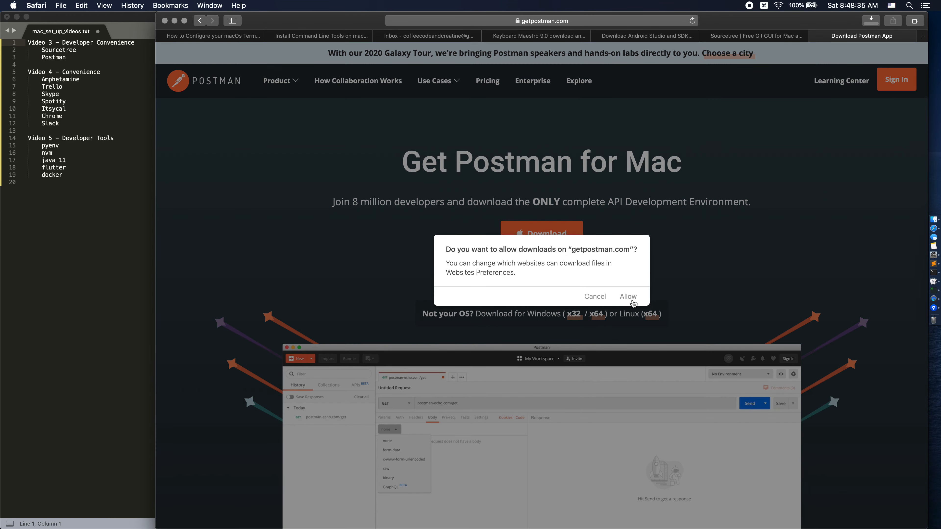
left_click(629, 297)
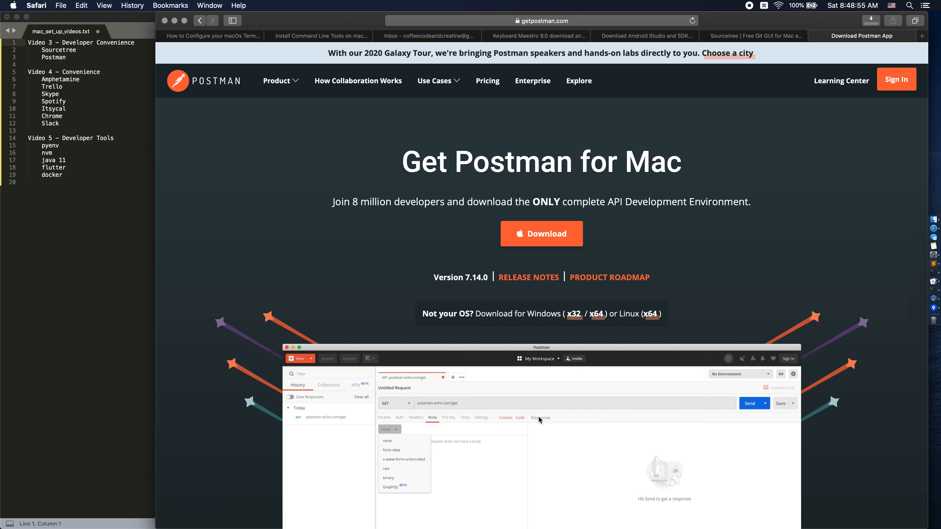
Open the downloaded Postman.app, confirming its launch and granting it access to the Downloads folder.
left_click(866, 25)
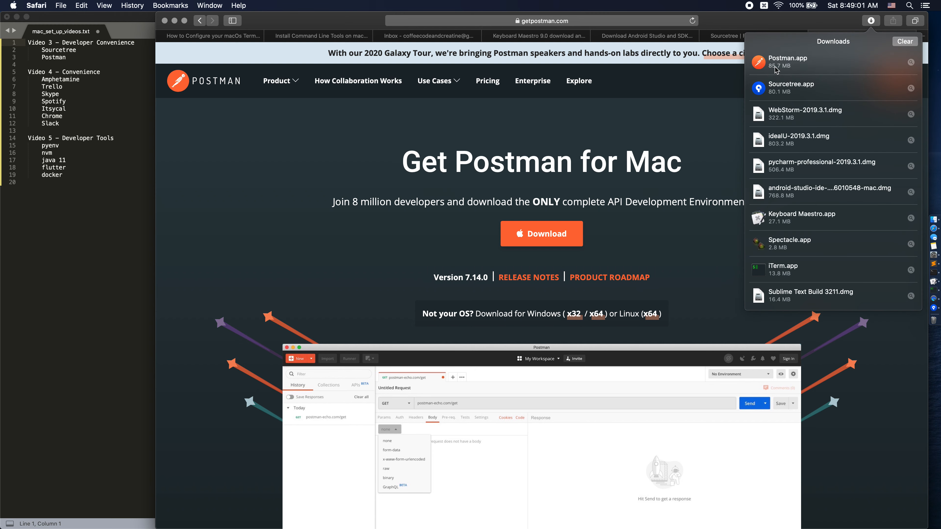
left_click(790, 67)
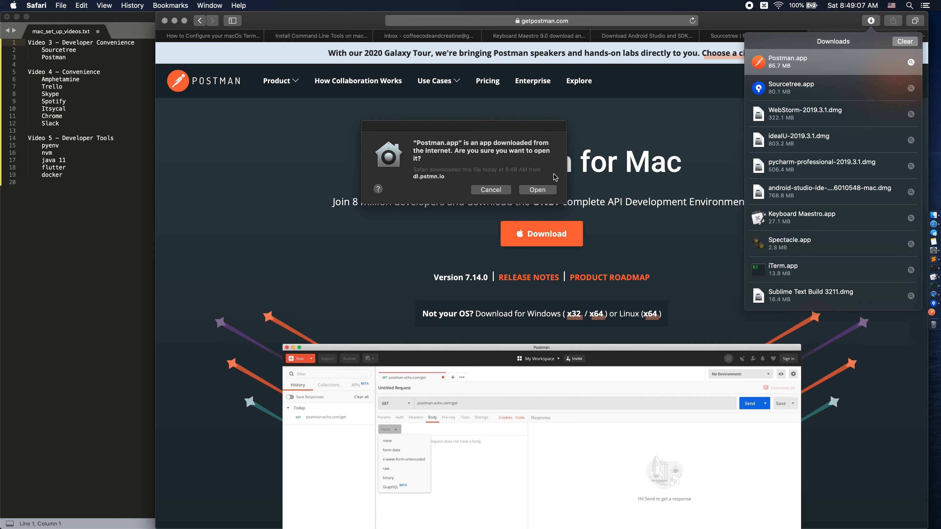
left_click(543, 191)
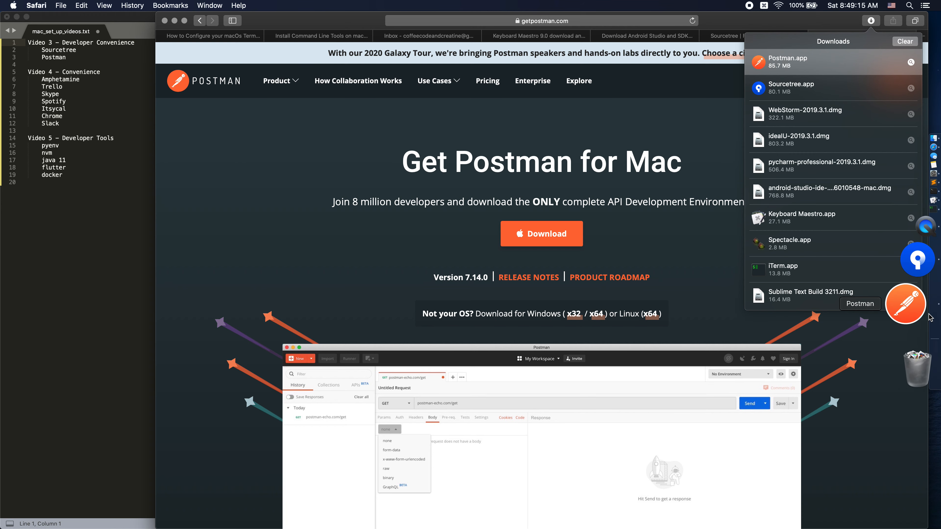
left_click(500, 193)
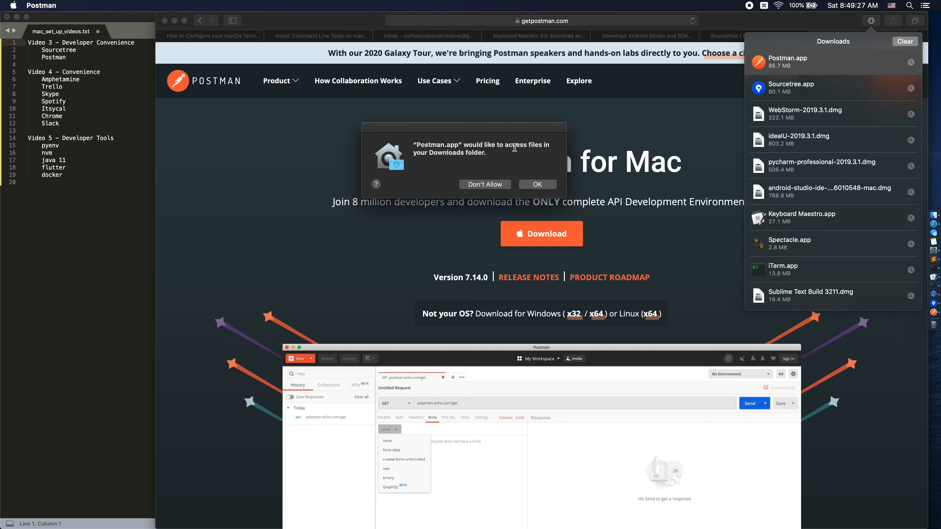
left_click(536, 186)
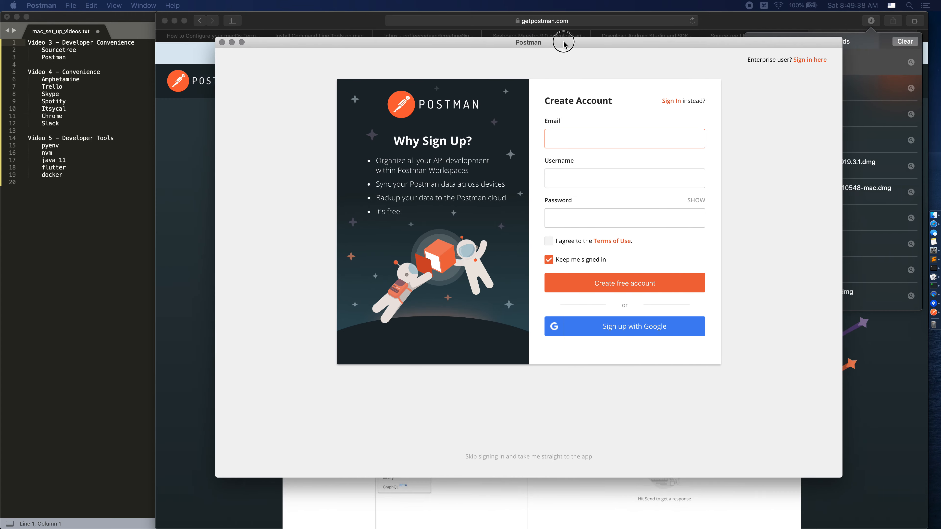
Reposition the Postman window and choose signing in to an existing account instead of creating one.
left_click_drag(563, 38, 505, 60)
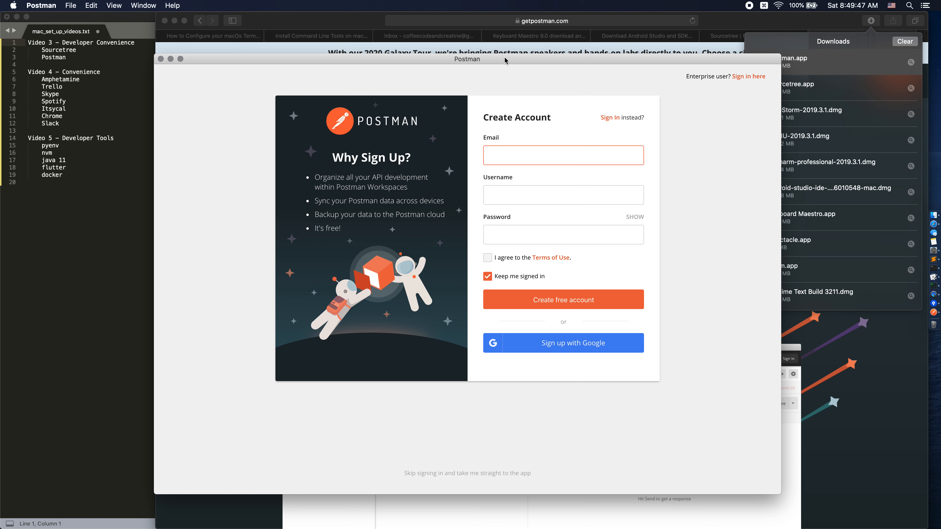
left_click(609, 117)
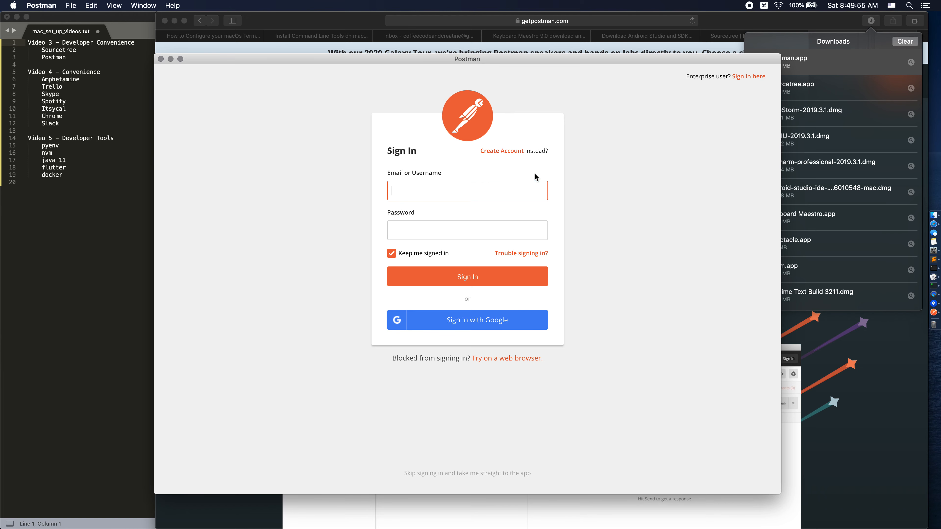
left_click_drag(530, 62, 0, 101)
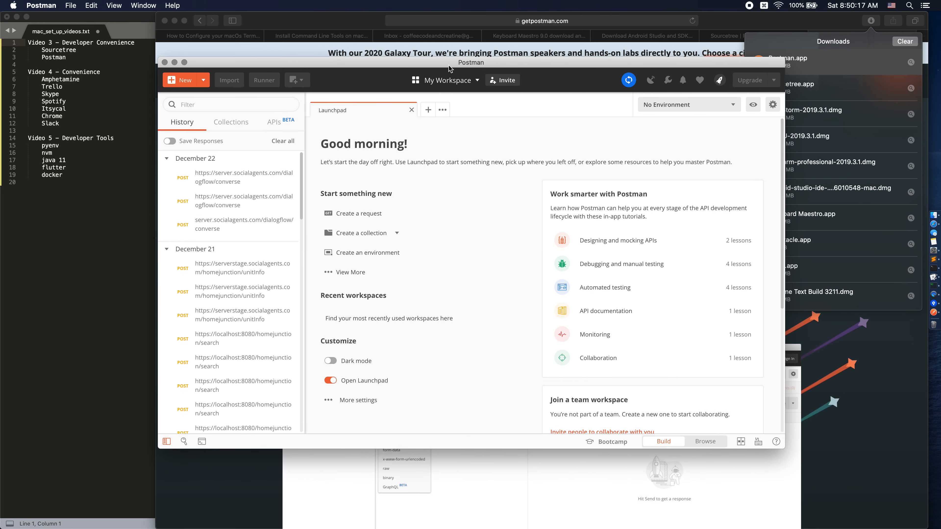
left_click(411, 109)
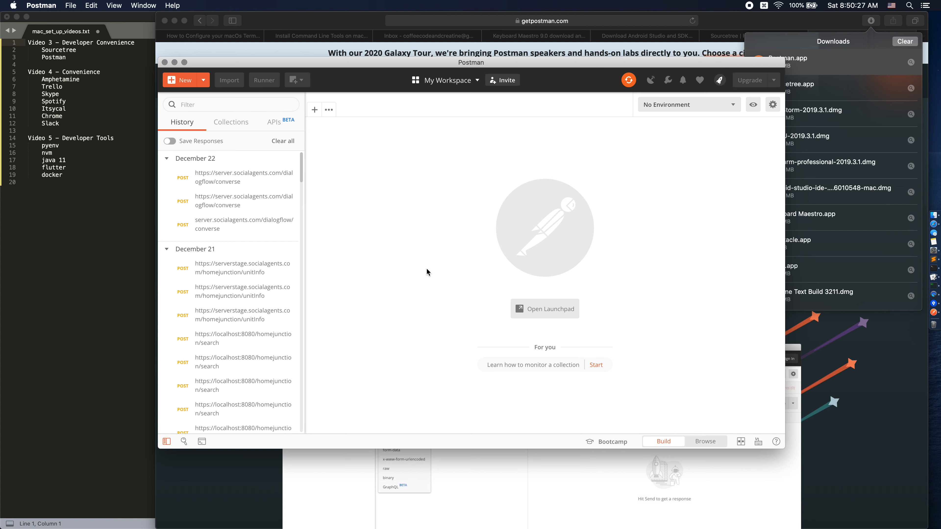
left_click(314, 109)
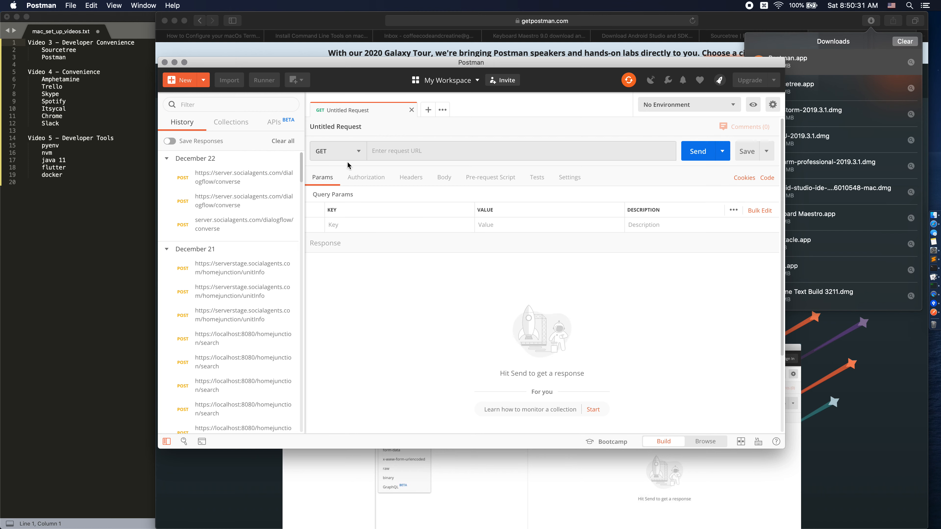
left_click(419, 147)
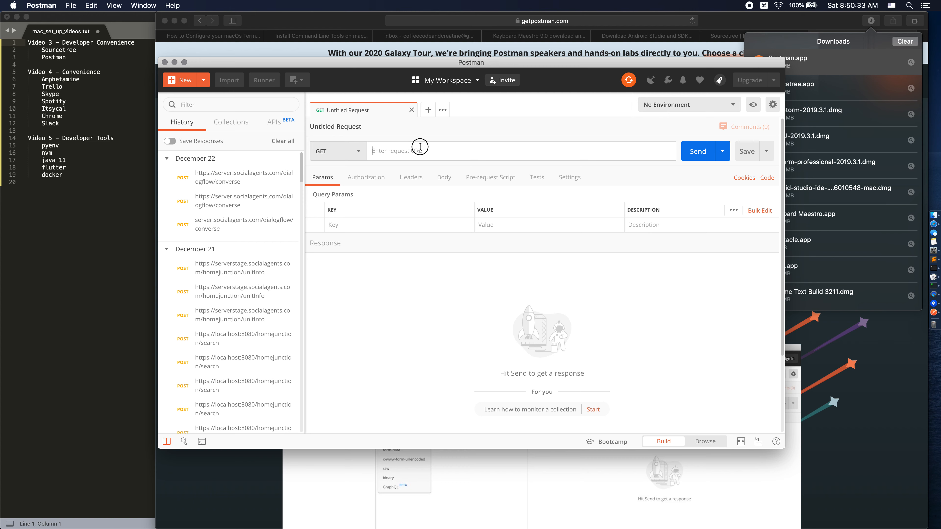
type("www.google.com")
left_click(707, 156)
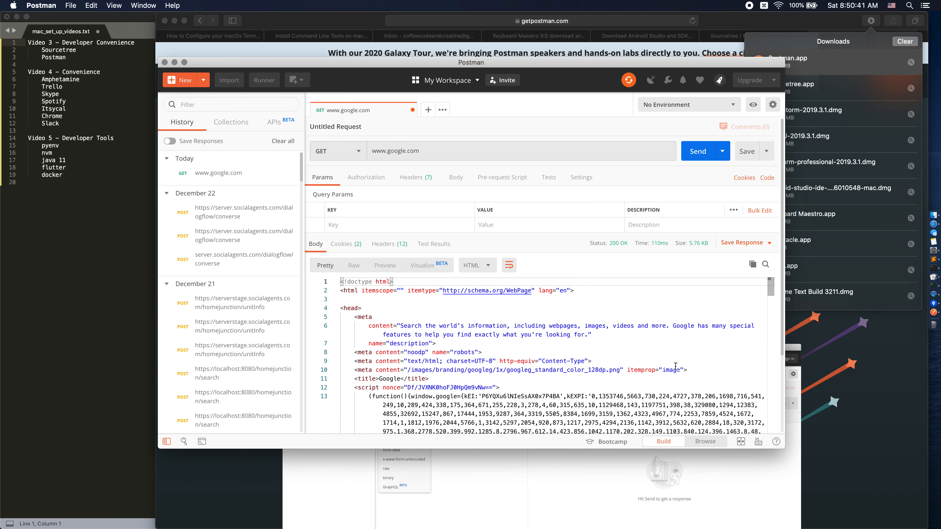
scroll(443, 347, "down", 5)
scroll(442, 347, "up", 5)
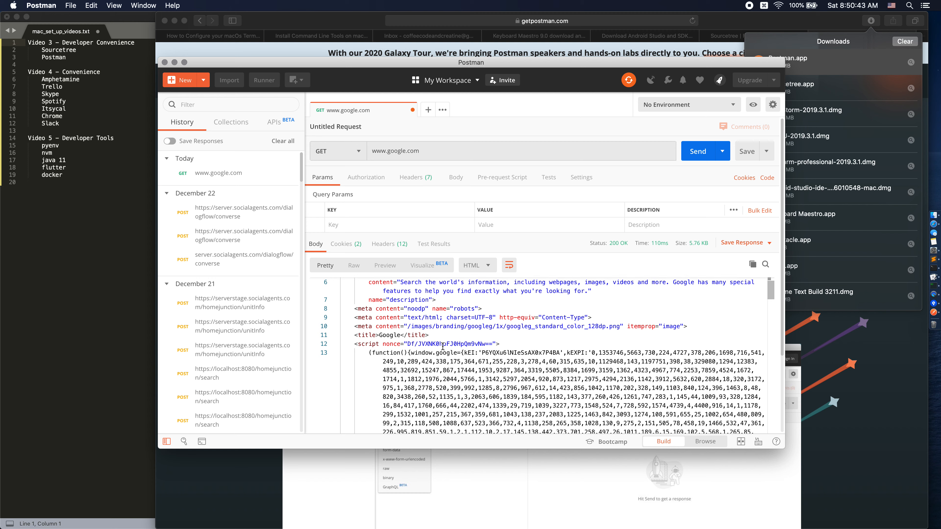
left_click(334, 150)
left_click(426, 150)
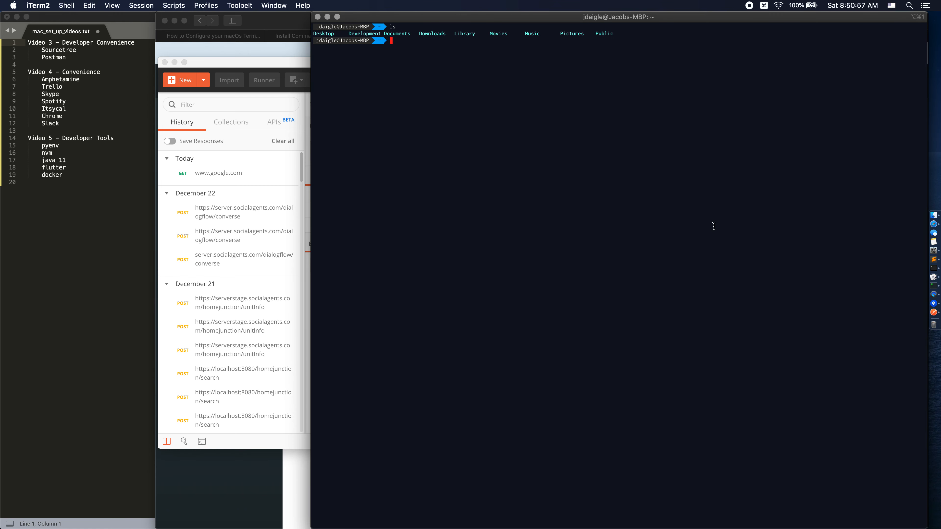
type("curl www.google.com")
key("Return")
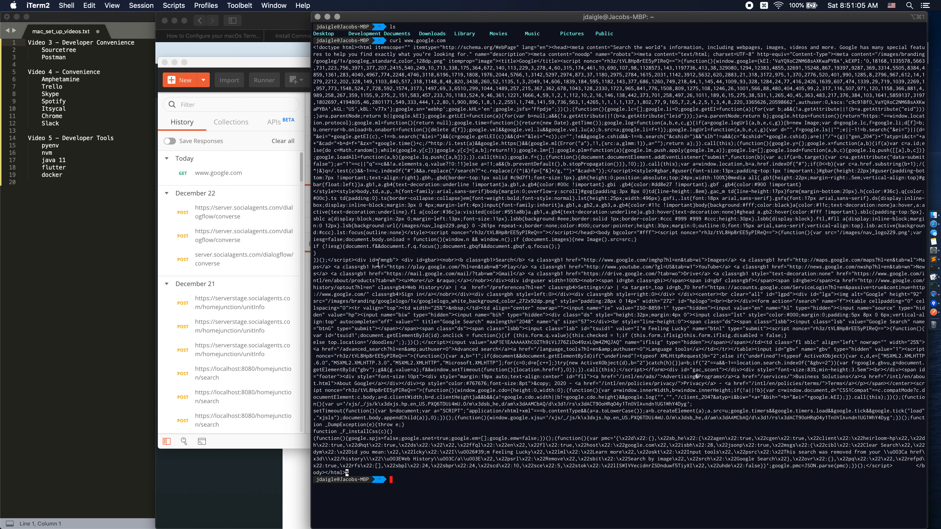
Close the Postman window and clear the iTerm2 terminal, returning to mac_set_up_videos.txt in Sublime Text.
left_click(296, 69)
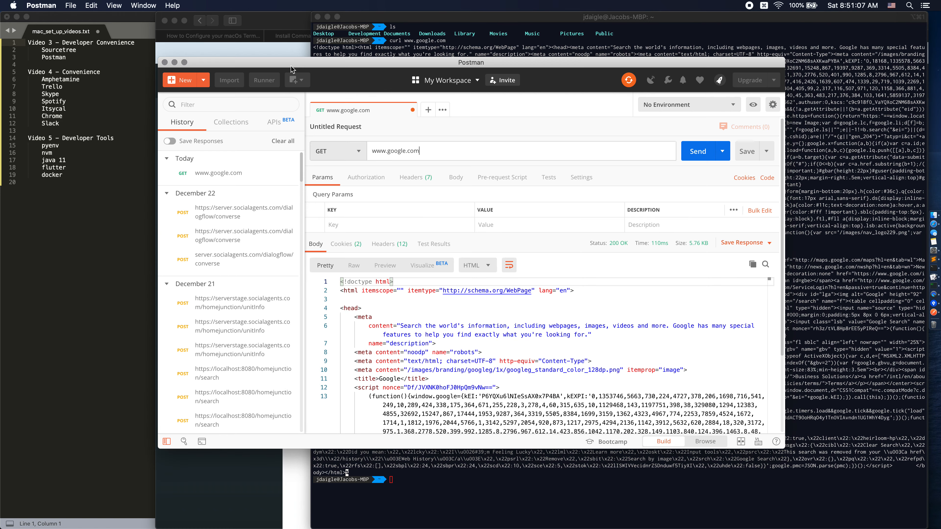
left_click(165, 62)
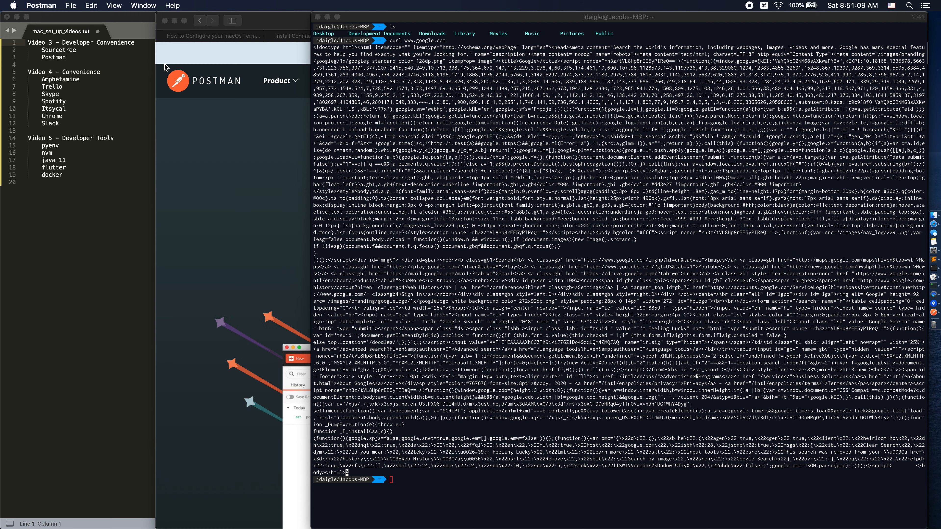
type("clear")
key("Return")
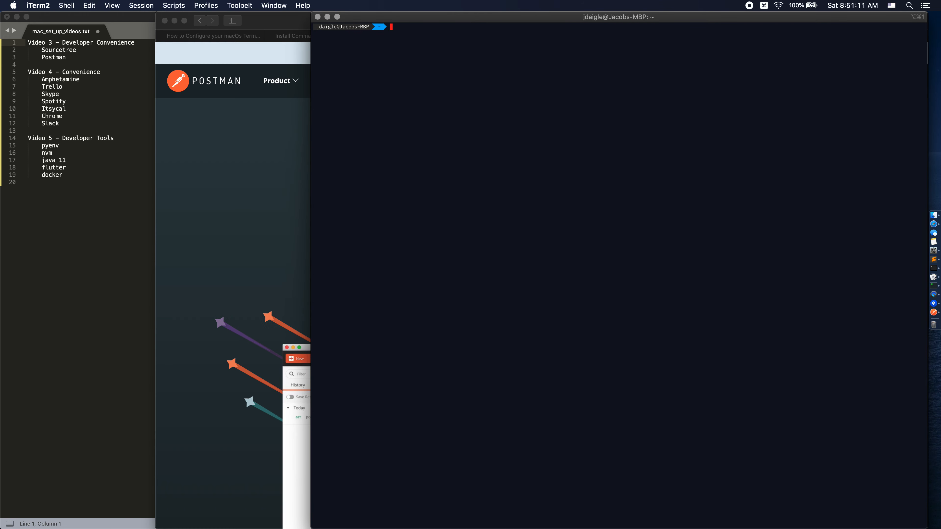
left_click(100, 67)
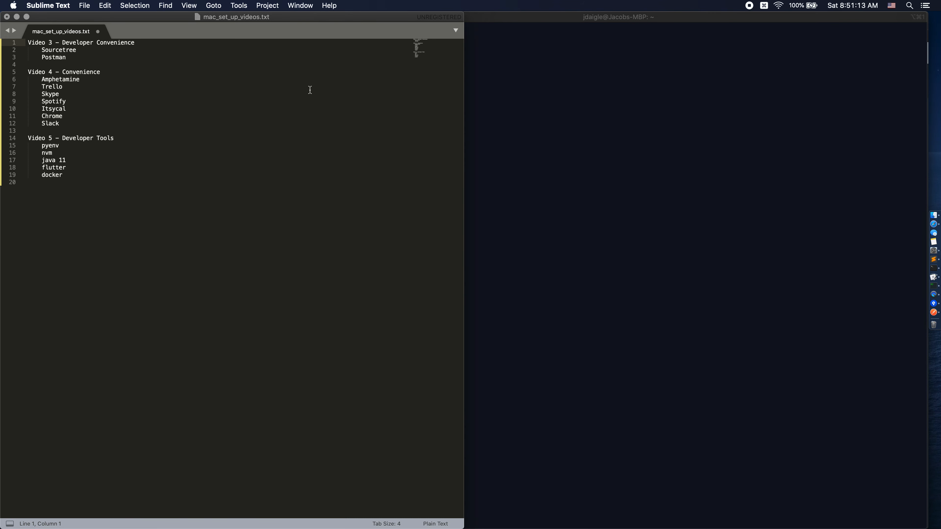